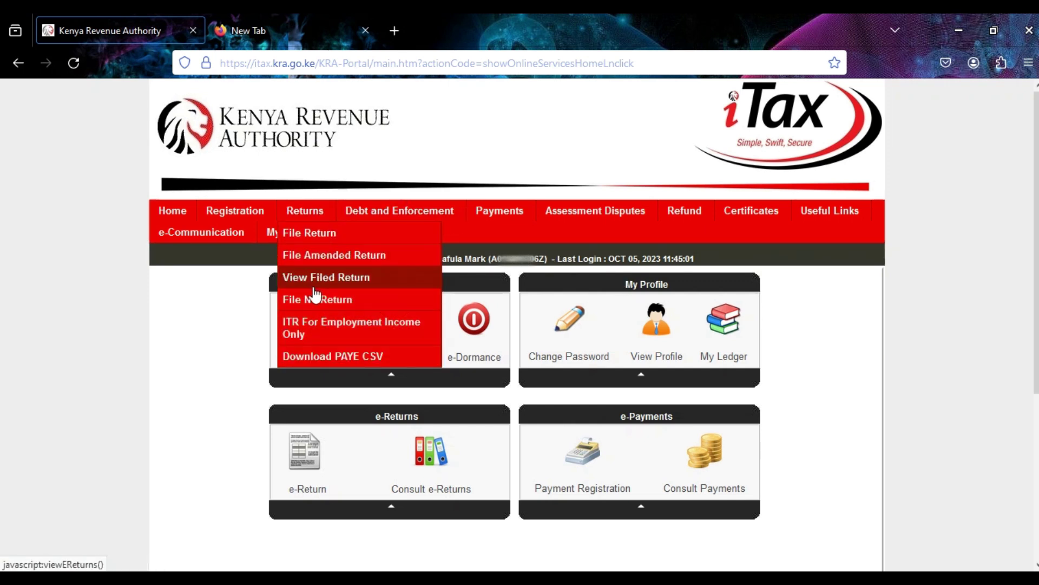
Step: Start a nil return under the Income Tax - Resident Individual obligation
{"action": "left_click", "coordinate": [348, 300]}
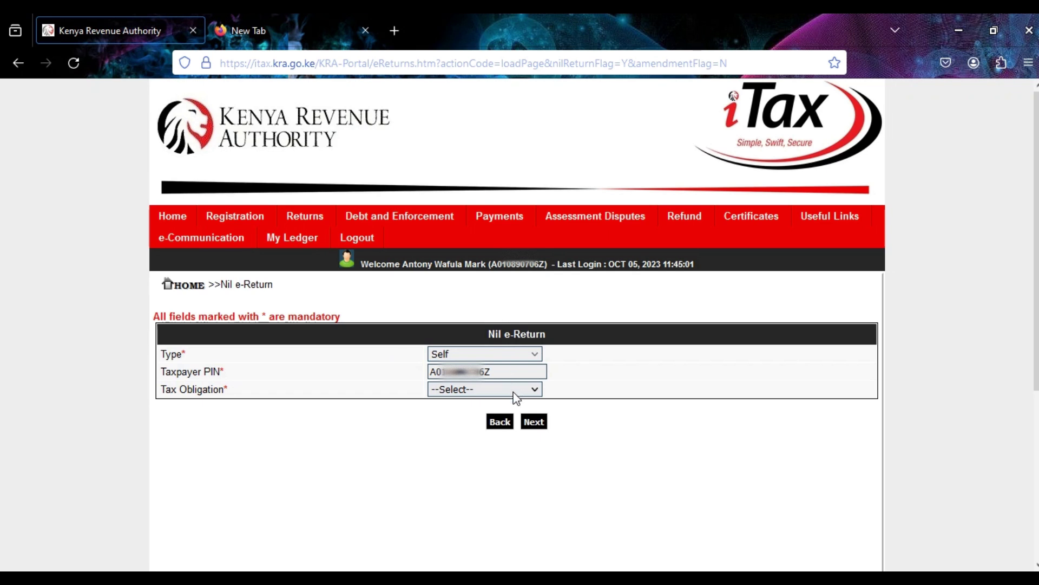
{"action": "left_click", "coordinate": [536, 391]}
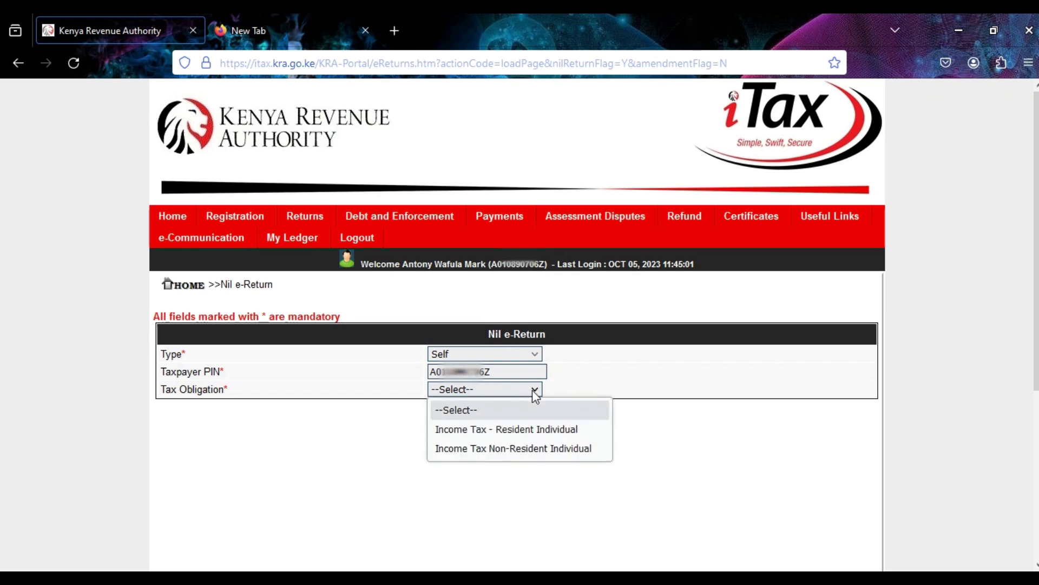
{"action": "left_click", "coordinate": [579, 436]}
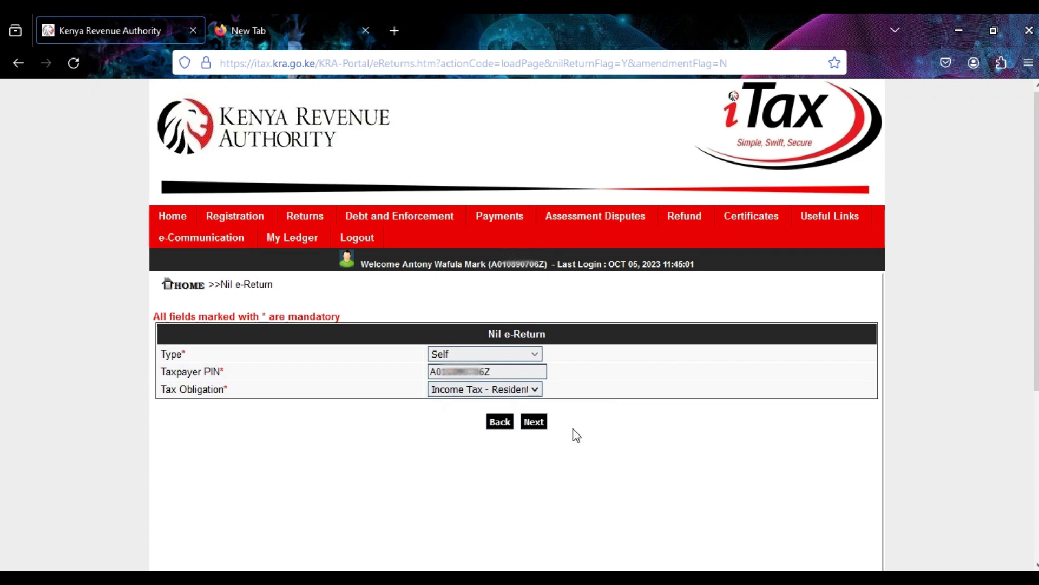
{"action": "left_click", "coordinate": [533, 425]}
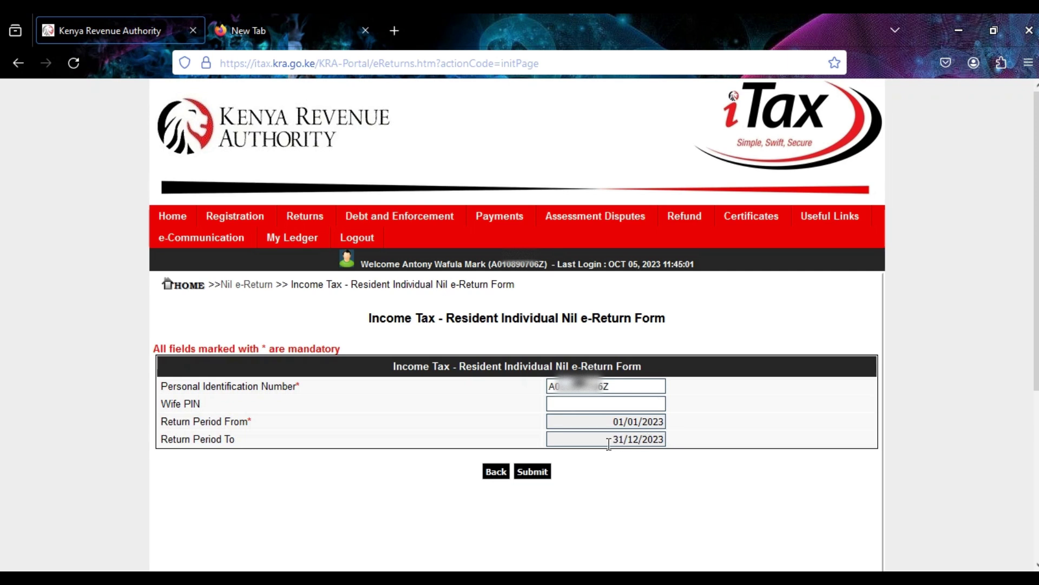
Step: Submit the 01/01/2023–31/12/2023 Resident Individual nil return and confirm it
{"action": "left_click", "coordinate": [542, 472]}
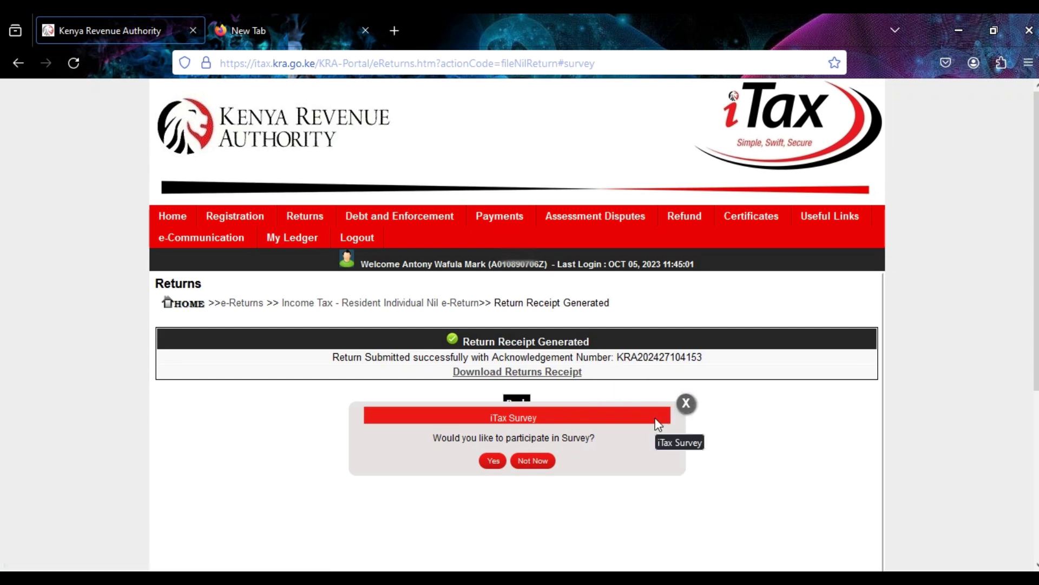
{"action": "left_click", "coordinate": [687, 404]}
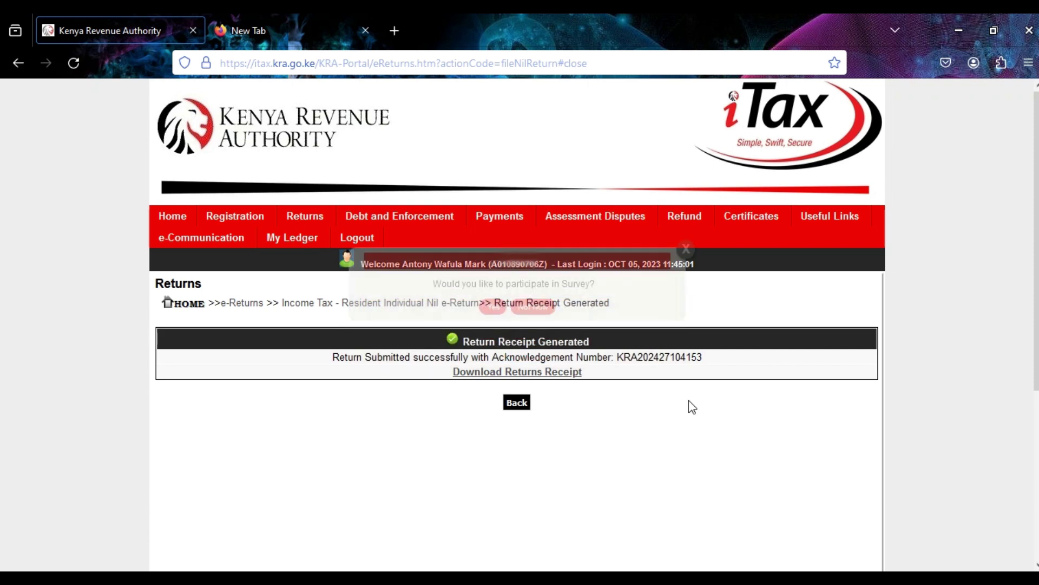